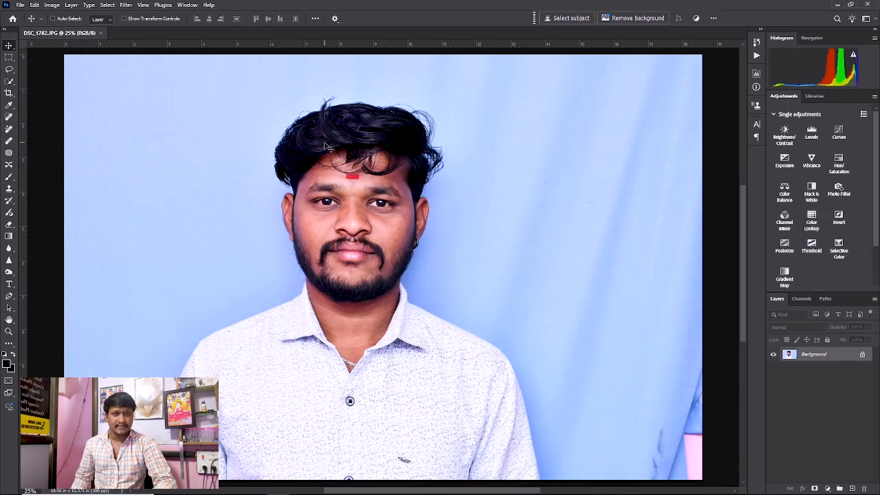
Step: Remove the dark mole on the cheek and the small blemishes on the forehead and beside the moustache with the Spot Healing Brush
key("ctrl+plus")
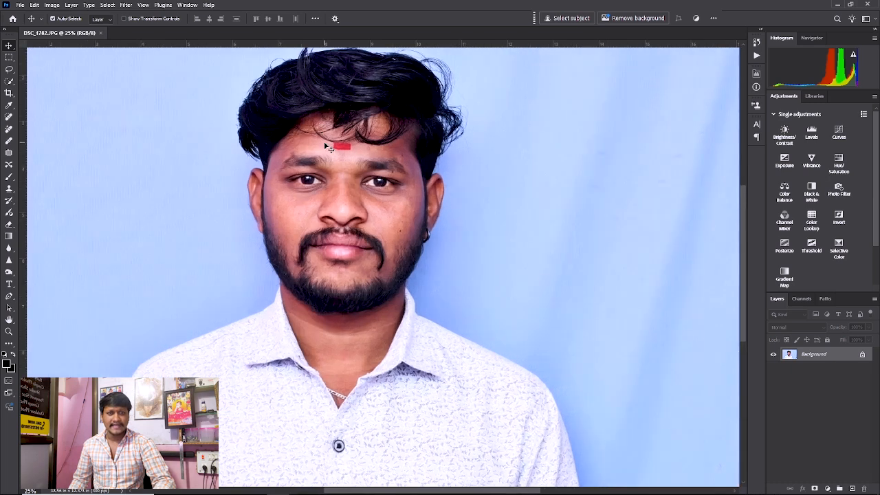
key("ctrl+plus")
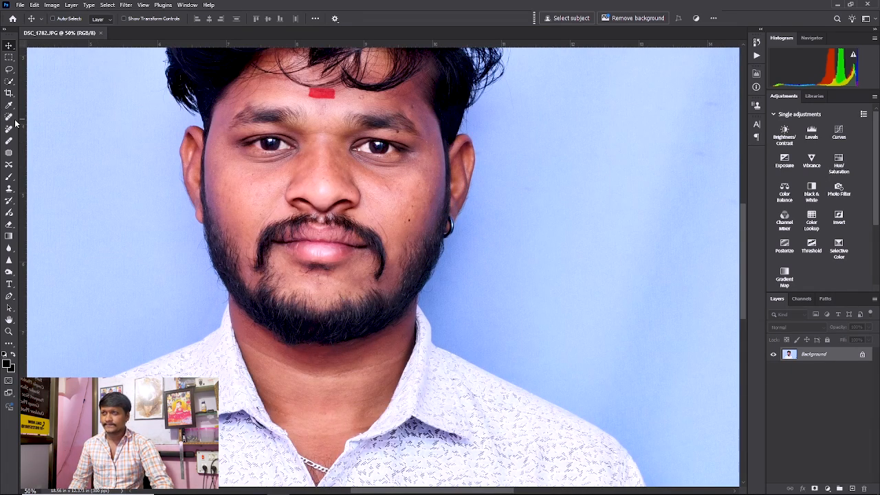
left_click(9, 116)
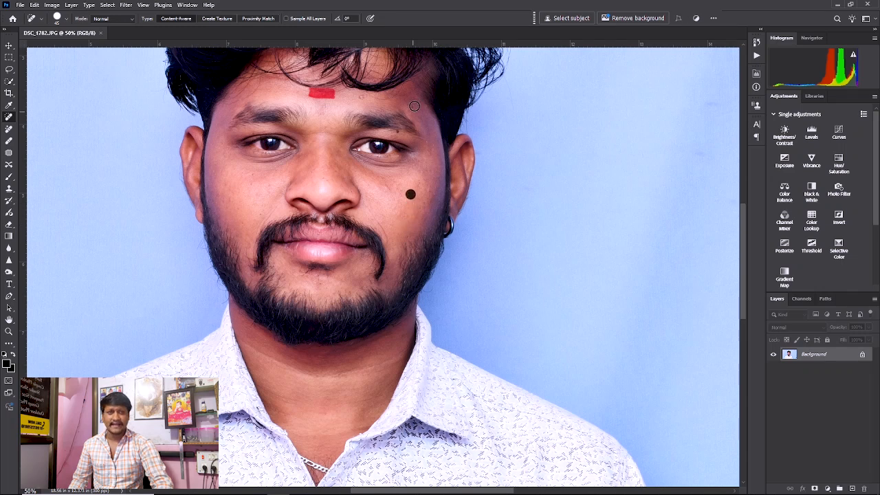
left_click(363, 99)
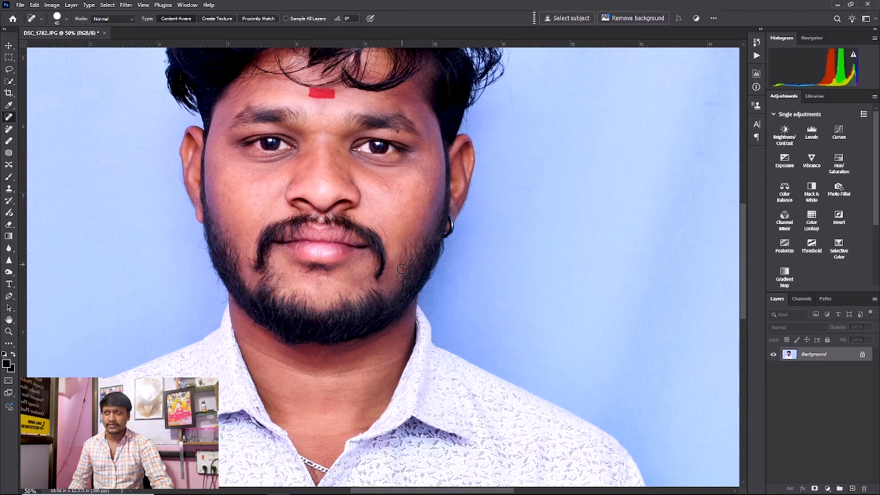
left_click_drag(378, 222, 389, 248)
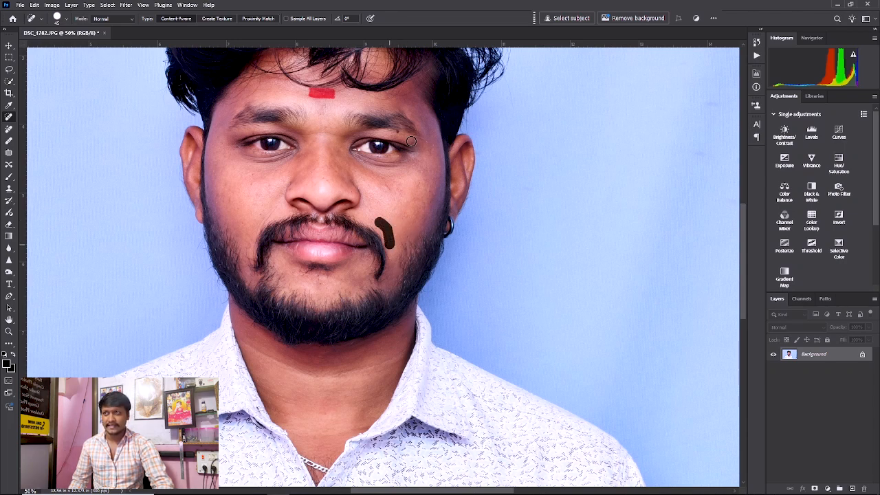
Step: Reduce the healing brush size to 30 and remove the small spots on the cheek at the image's left
key("bracketleft")
key("bracketleft")
key("bracketleft")
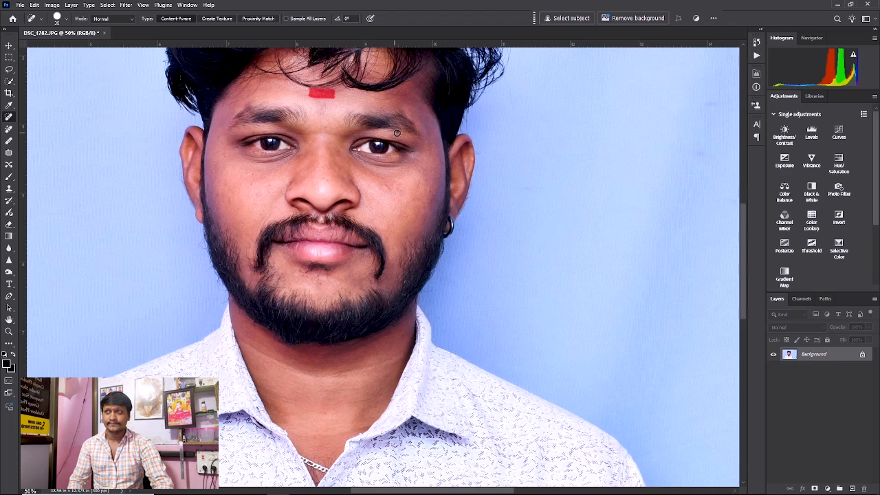
left_click(257, 172)
left_click(253, 187)
left_click(273, 183)
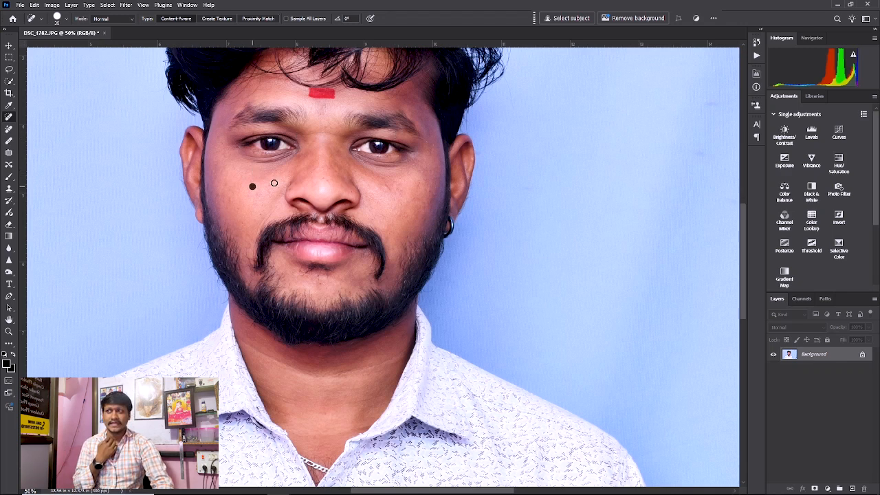
left_click(273, 188)
left_click(260, 214)
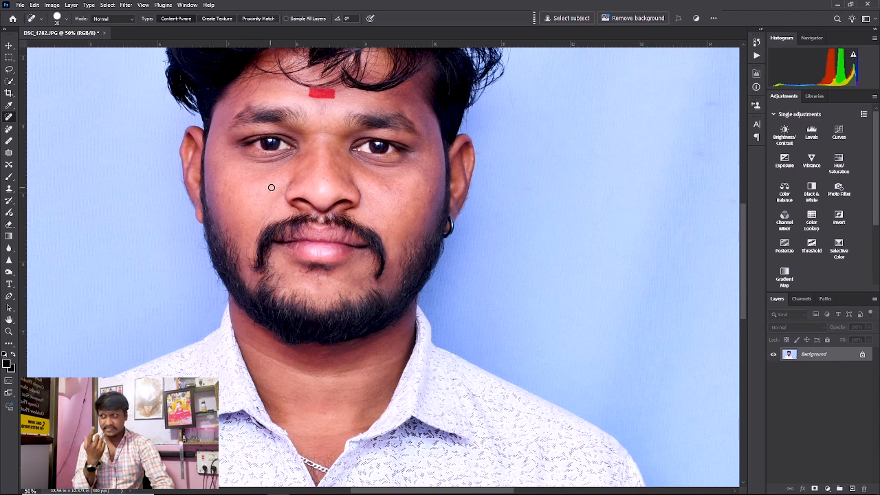
left_click(234, 209)
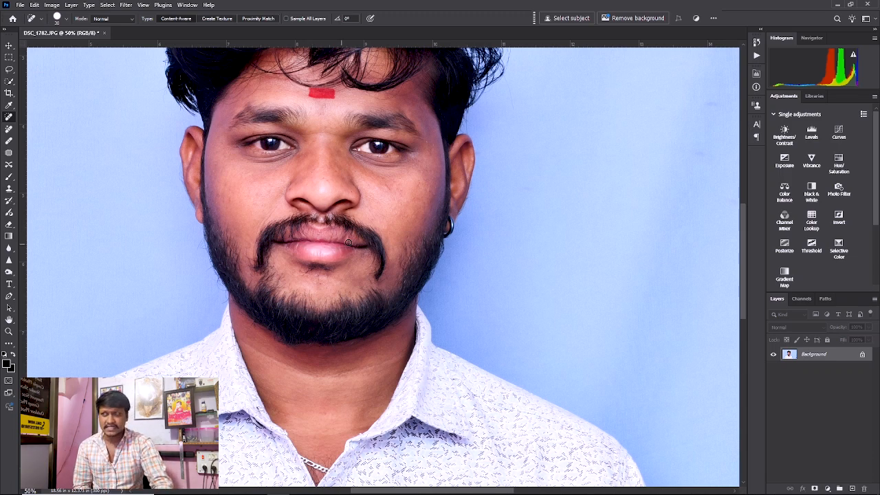
Step: Heal the remaining small spots on the cheek at the image's right and fit the whole photo in view
left_click(396, 185)
left_click(382, 185)
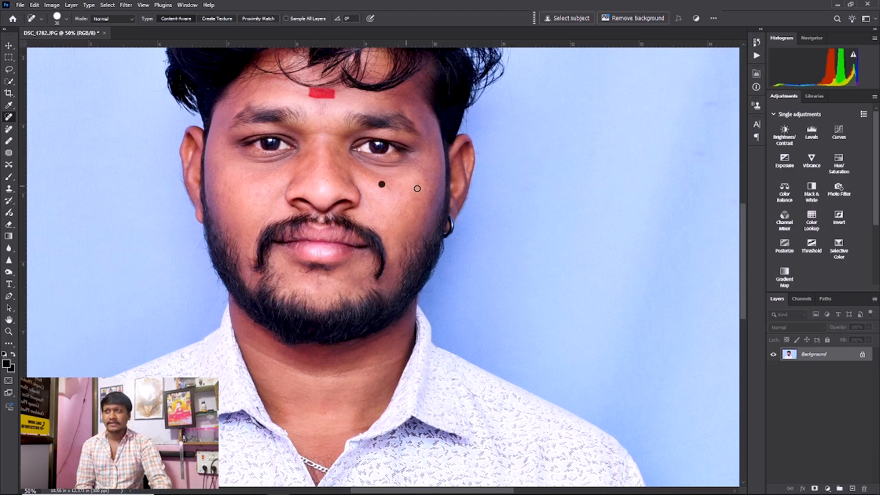
left_click(419, 185)
left_click(427, 191)
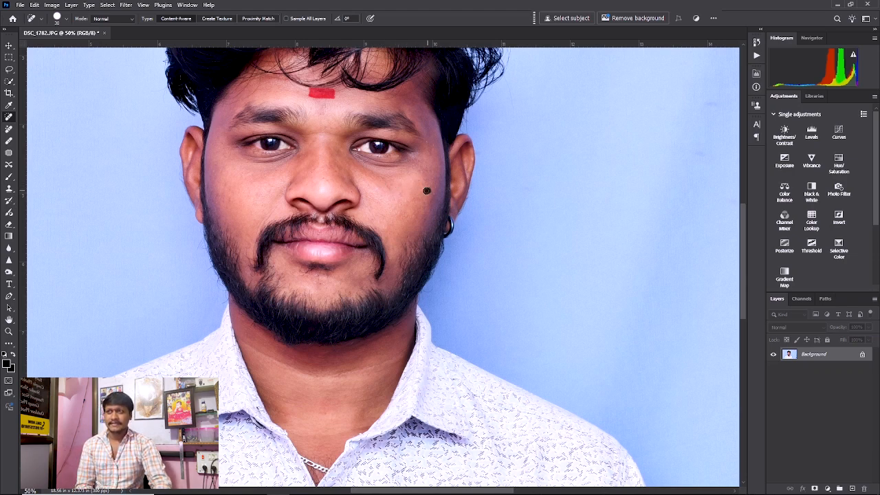
left_click(9, 46)
key("ctrl+0")
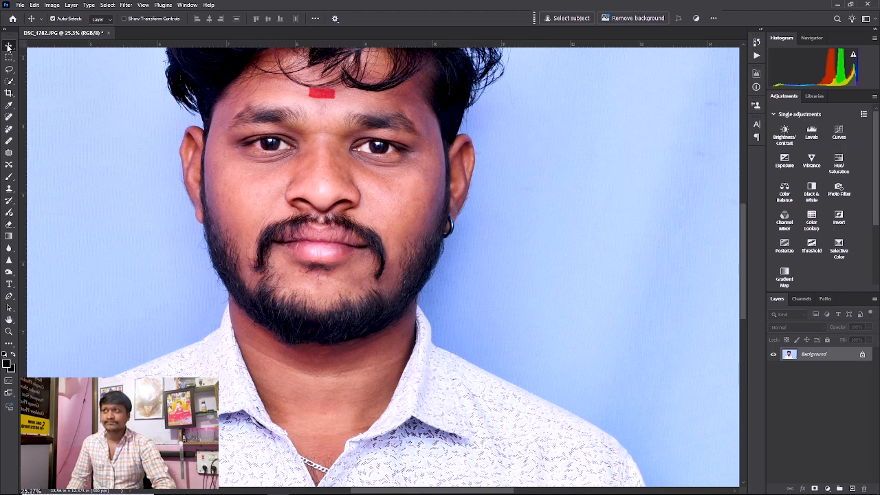
Step: Crop the photo to 3.24 × 4.21 cm at 300 px/in, with the man centred horizontally in the frame
left_click(12, 92)
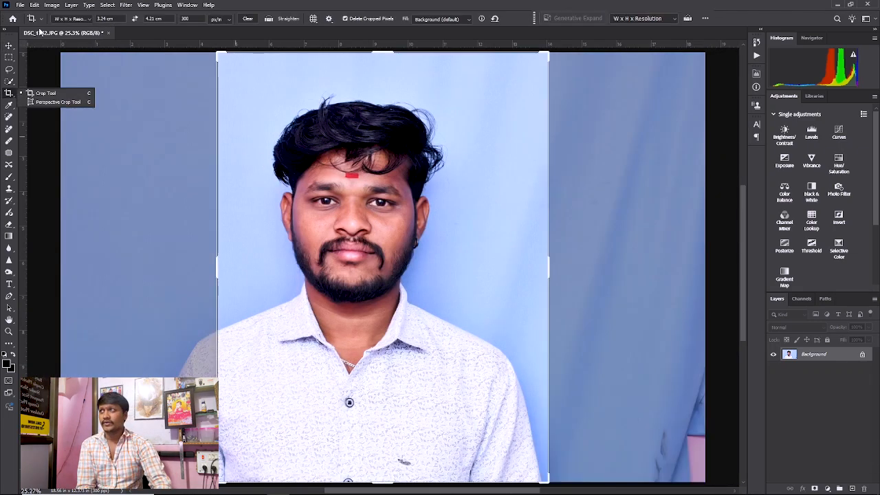
left_click(69, 19)
left_click(82, 21)
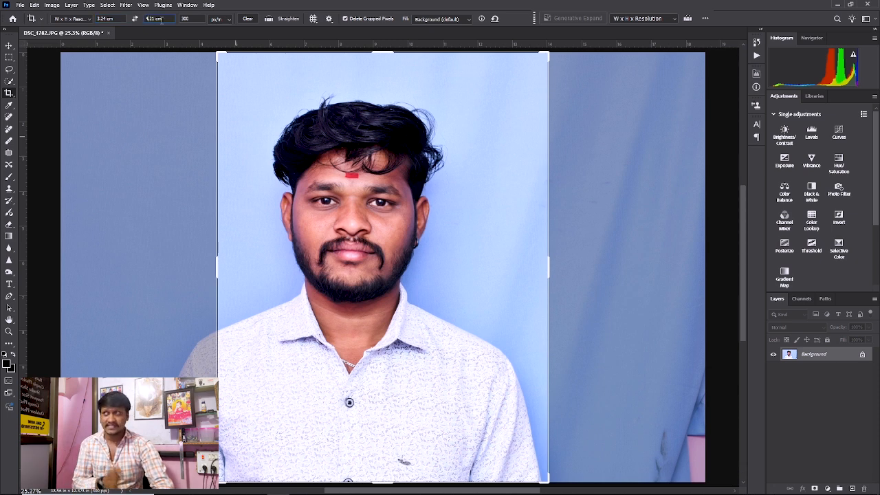
left_click(230, 24)
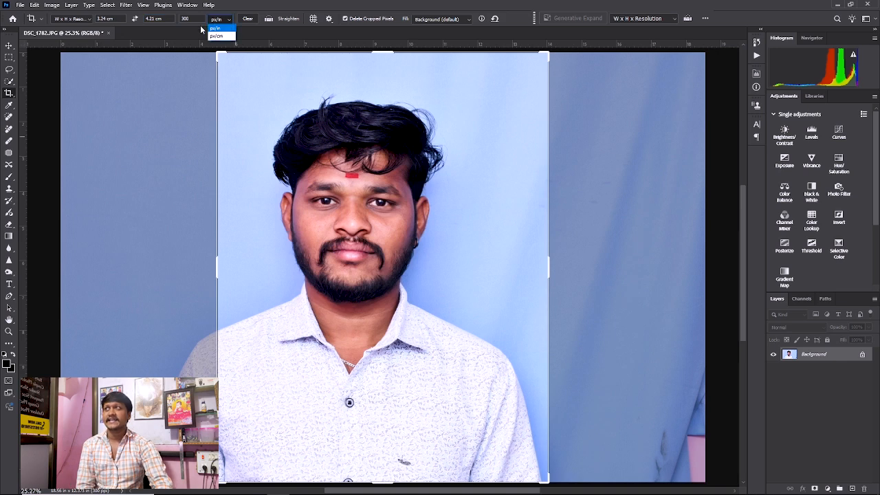
left_click(187, 19)
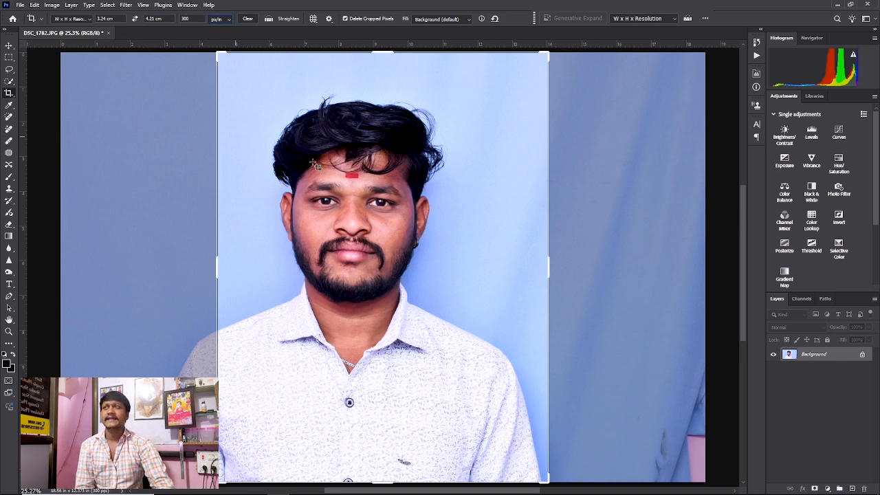
left_click(355, 177)
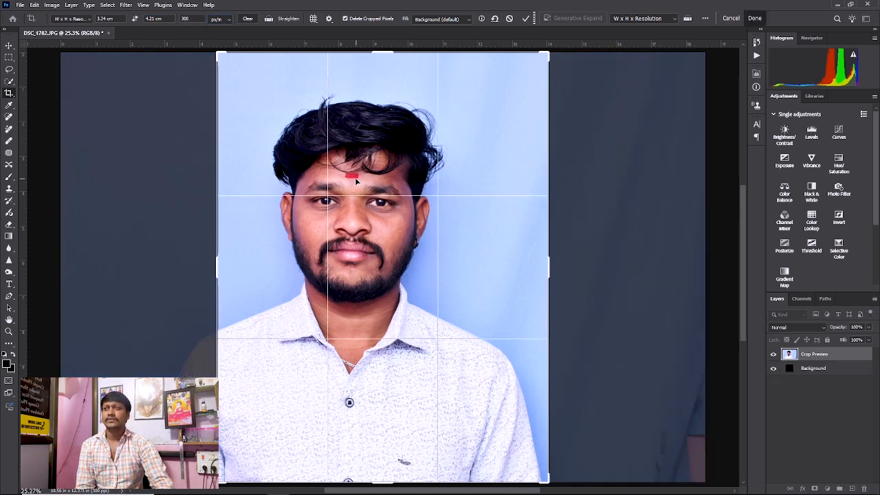
left_click_drag(355, 177, 377, 181)
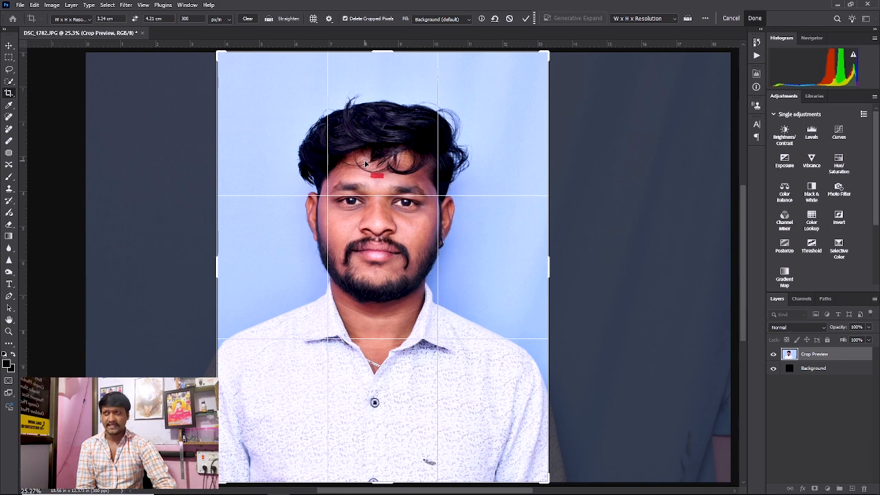
key("Return")
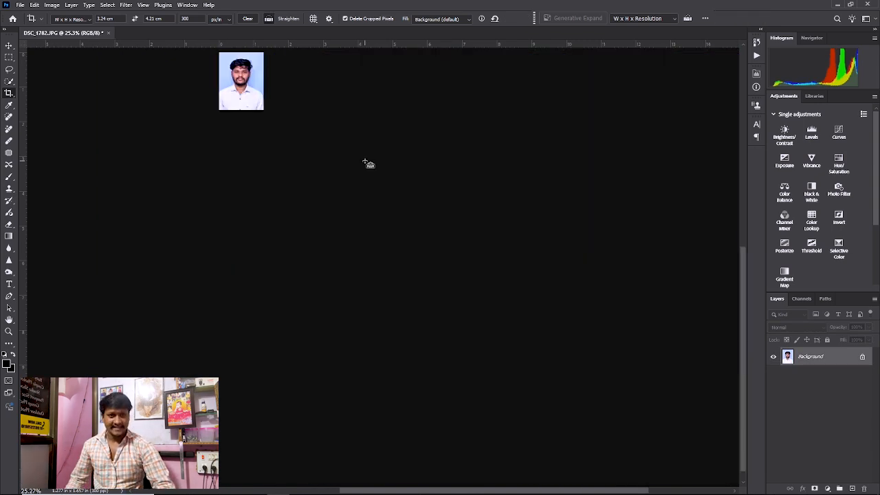
key("ctrl+0")
left_click(9, 45)
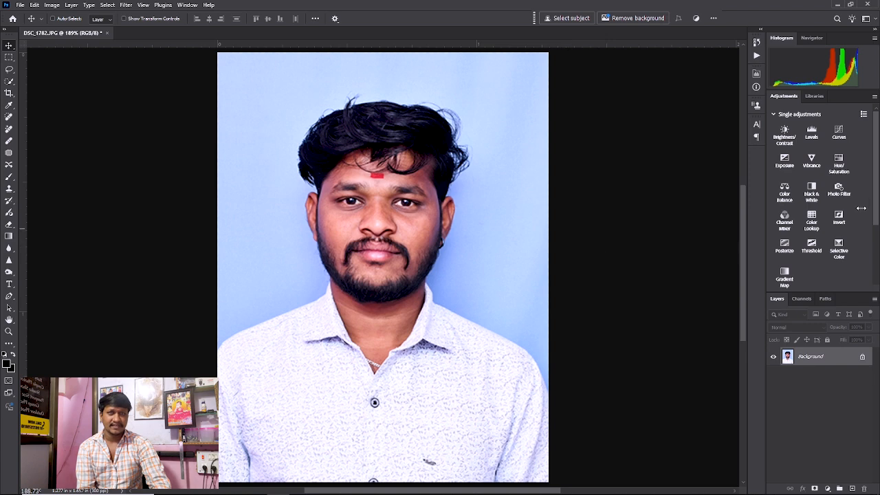
Step: Add a Levels adjustment with the midtones at 1.22 and invert its layer mask to black
left_click(812, 135)
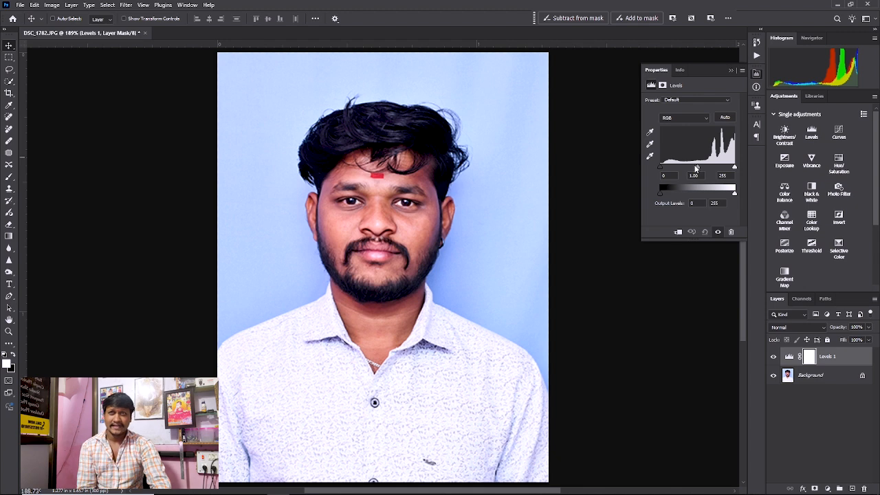
left_click_drag(694, 166, 692, 165)
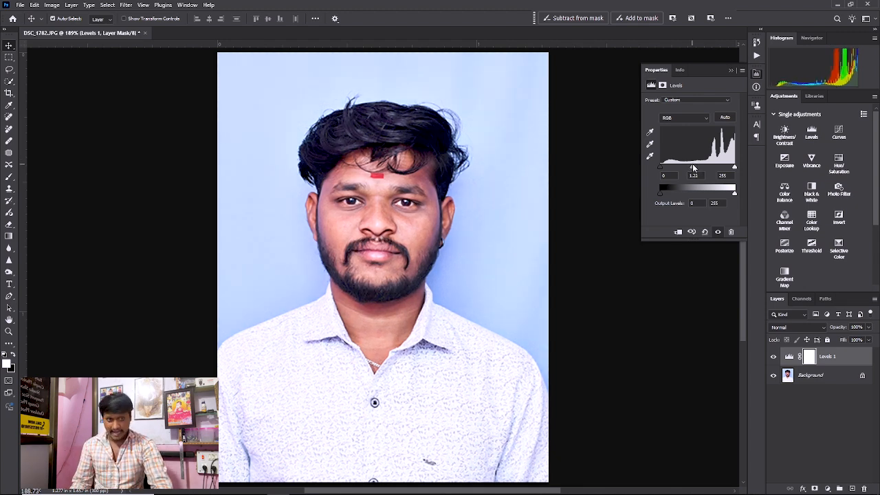
key("ctrl+i")
Step: Paint white on the Levels mask over the face and ears with a soft brush, and merge the adjustment into the Background
key("b")
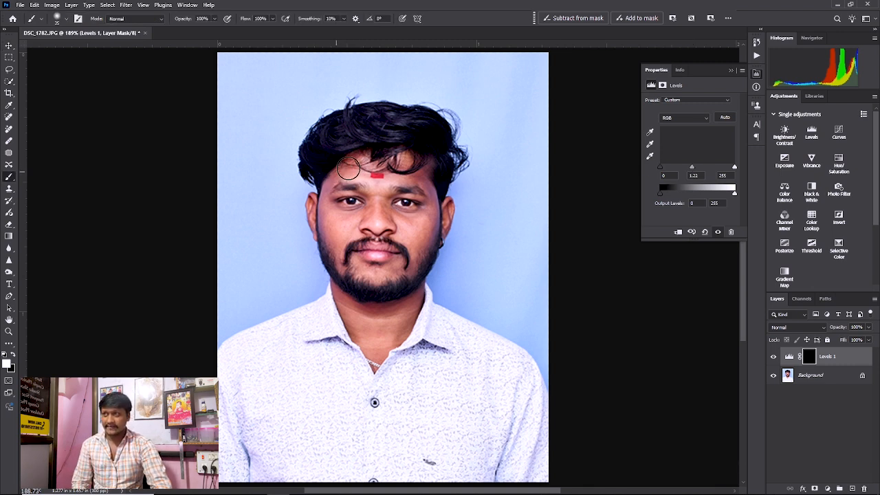
mouse_move(348, 164)
left_mouse_down()
mouse_move(441, 155)
mouse_move(396, 161)
mouse_move(418, 166)
mouse_move(388, 159)
mouse_move(418, 164)
mouse_move(429, 178)
mouse_move(442, 222)
mouse_move(449, 208)
mouse_move(422, 243)
mouse_move(403, 299)
mouse_move(409, 310)
mouse_move(417, 297)
mouse_move(415, 312)
mouse_move(401, 339)
mouse_move(406, 301)
mouse_move(352, 304)
mouse_move(335, 293)
mouse_move(355, 320)
left_mouse_up()
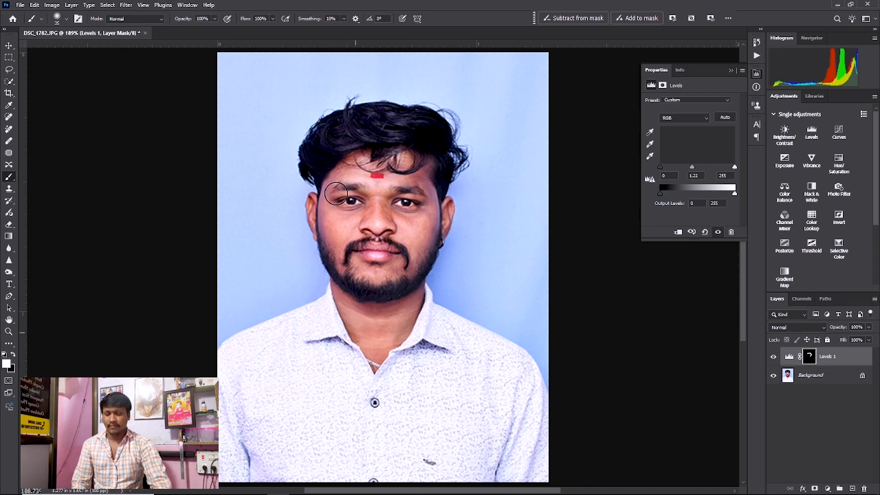
key("bracketleft")
key("bracketleft")
mouse_move(337, 181)
left_mouse_down()
mouse_move(342, 171)
mouse_move(326, 200)
mouse_move(325, 235)
mouse_move(328, 224)
mouse_move(315, 218)
mouse_move(310, 201)
mouse_move(317, 232)
left_mouse_up()
left_click_drag(446, 209, 443, 232)
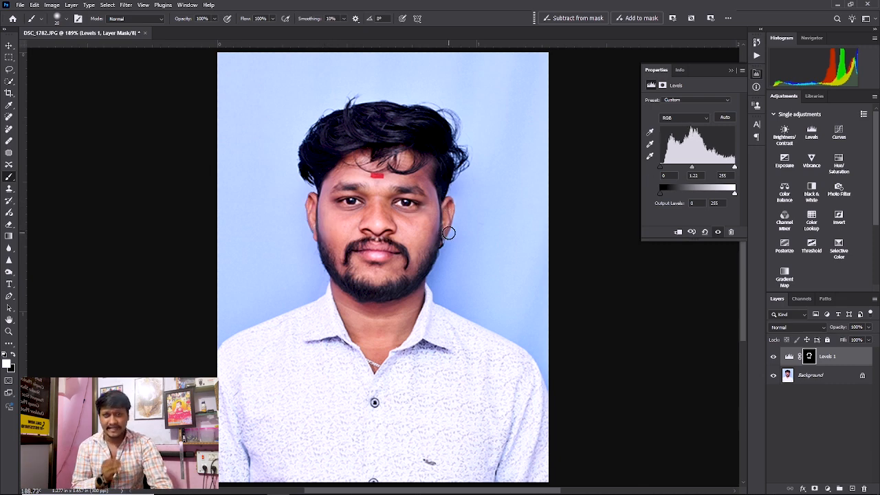
left_click(9, 46)
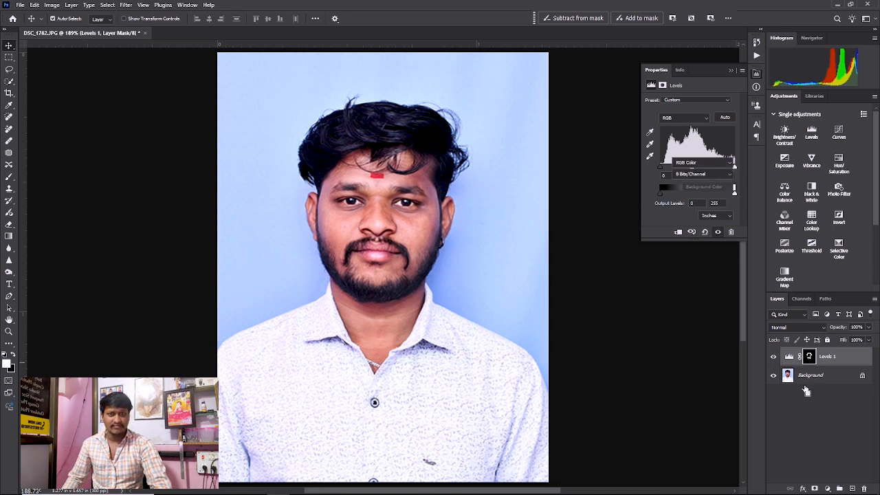
key("ctrl+e")
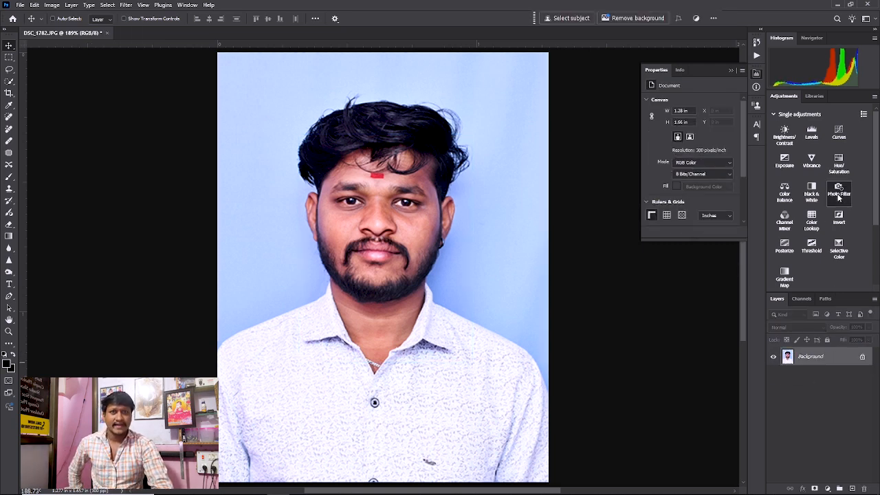
Step: Add a Photo Filter adjustment using the Blue filter at 15% density and merge it into the Background
left_click(839, 193)
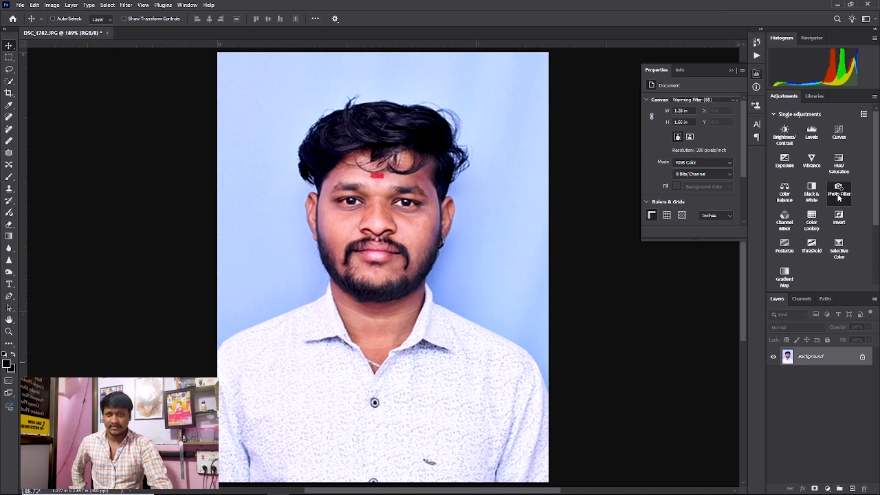
left_click(699, 99)
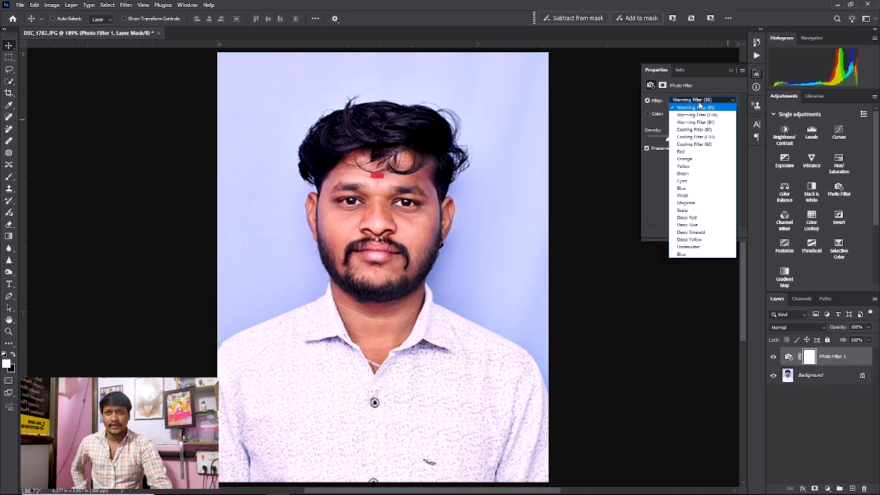
left_click(690, 188)
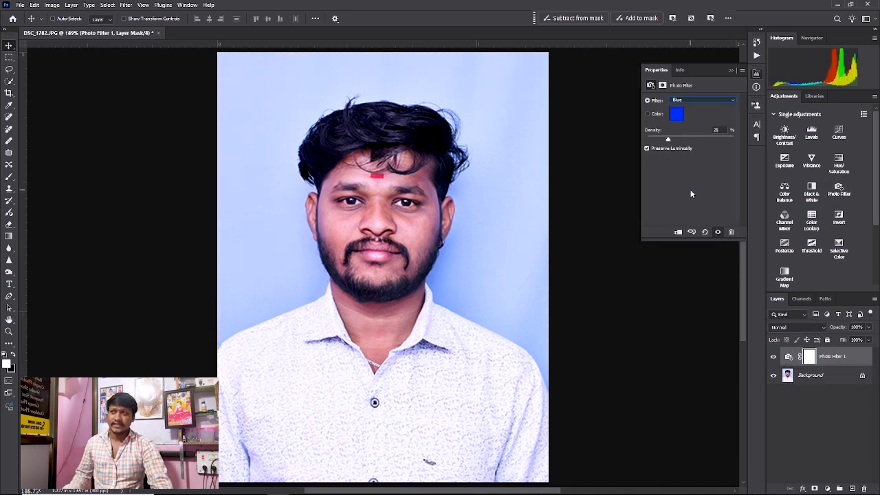
left_click_drag(666, 139, 660, 140)
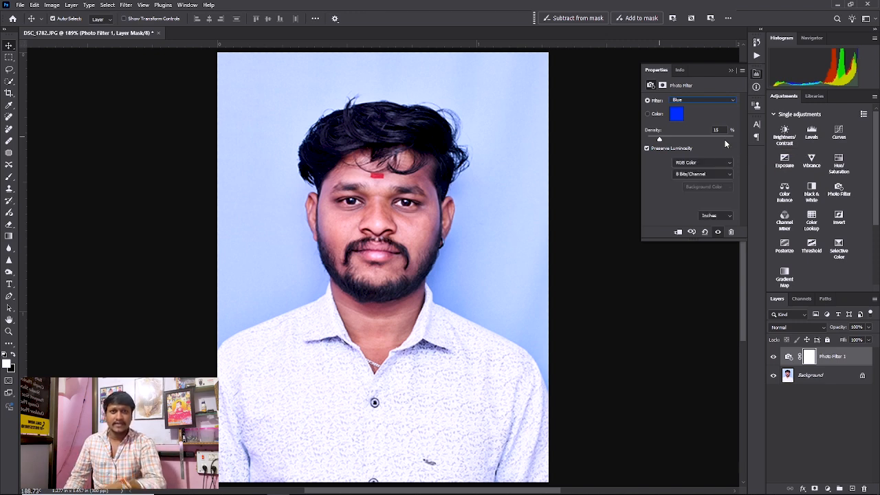
key("Delete")
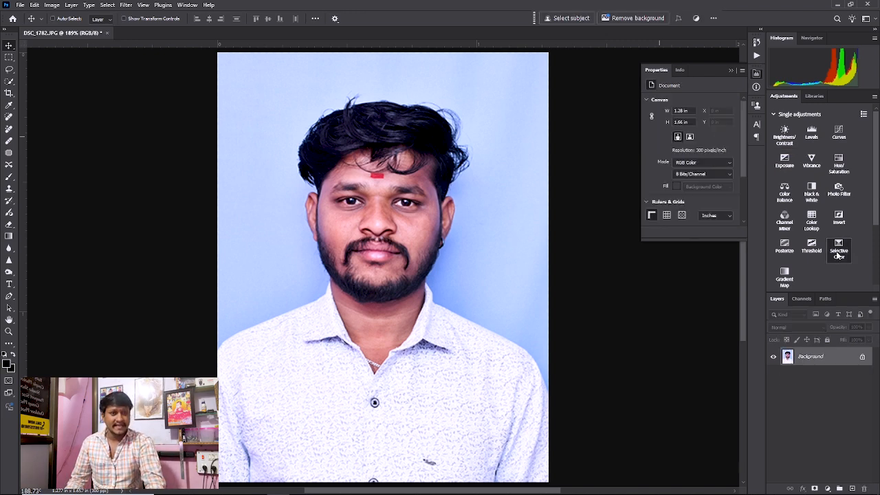
Step: Add a Selective Color adjustment with Black at -16 for Reds and +14 for Blacks, and merge it into the Background
left_click(838, 253)
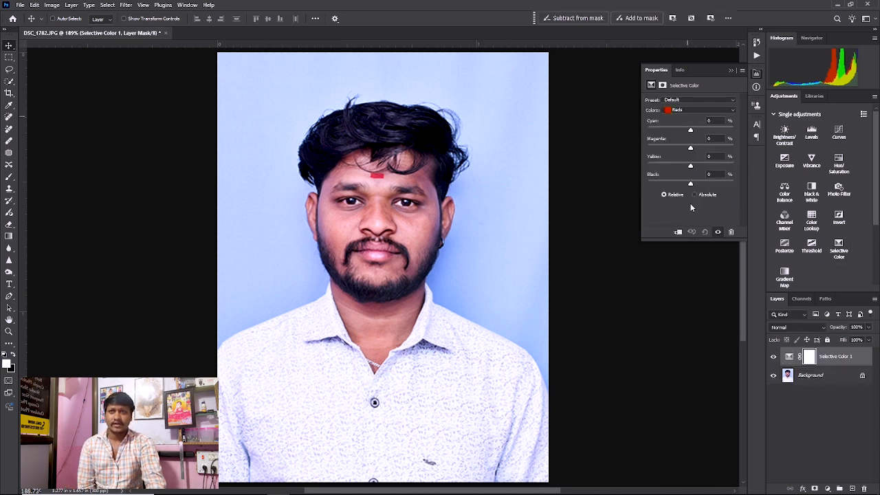
left_click(684, 184)
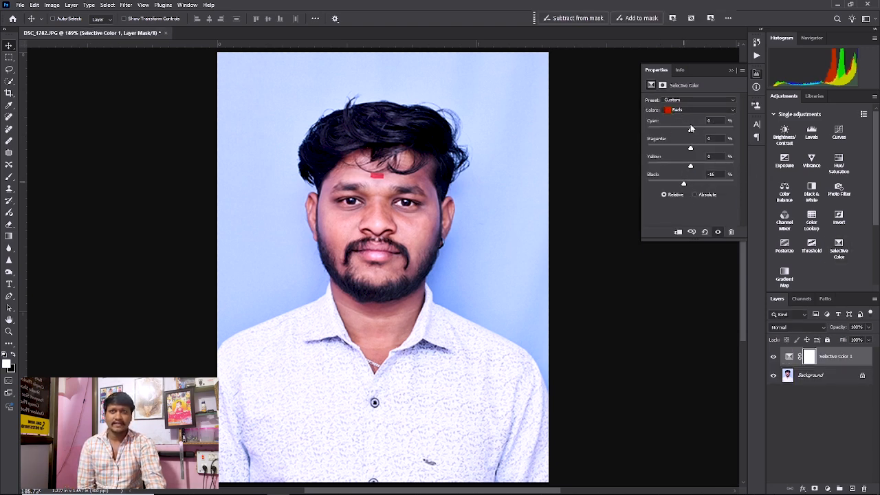
left_click(690, 111)
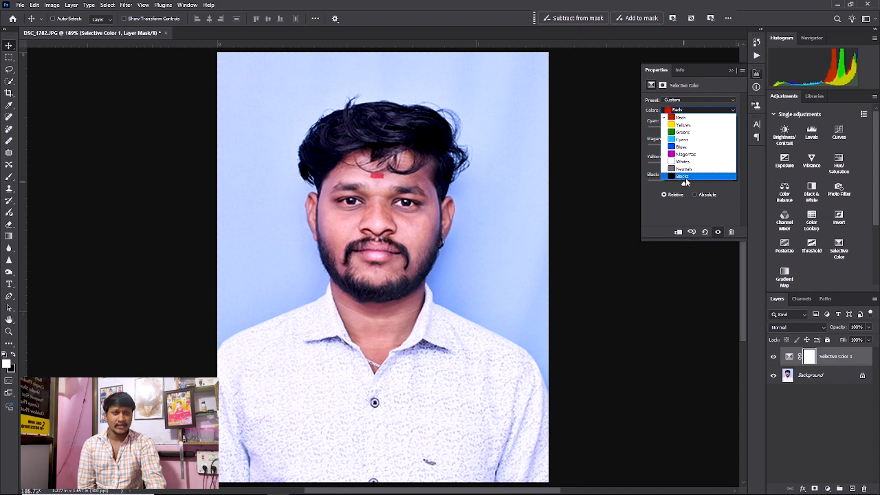
left_click(693, 173)
left_click(695, 183)
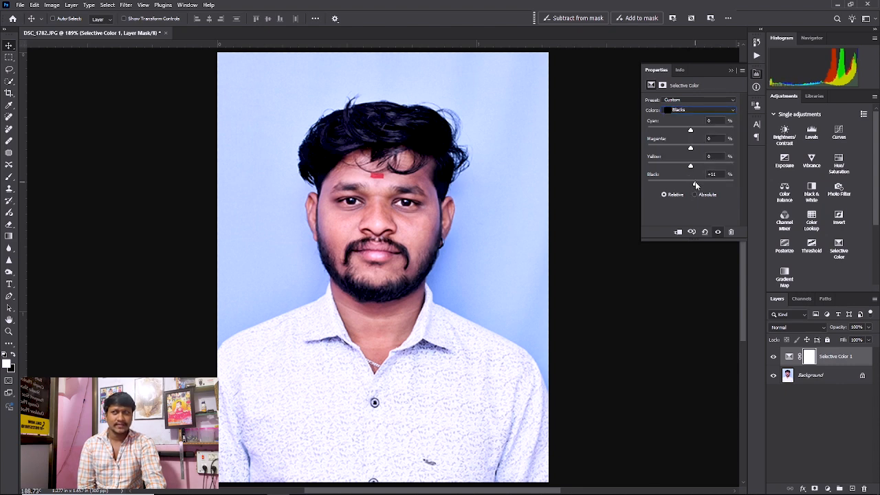
left_click_drag(695, 183, 697, 181)
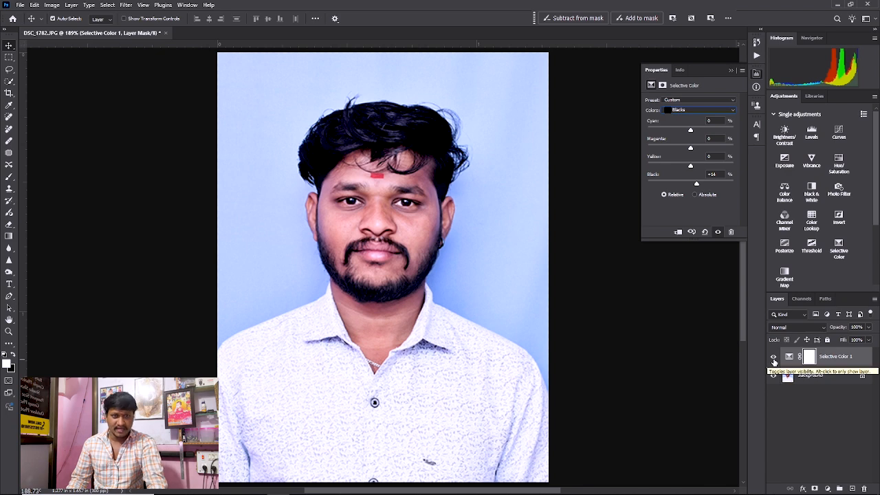
key("ctrl+e")
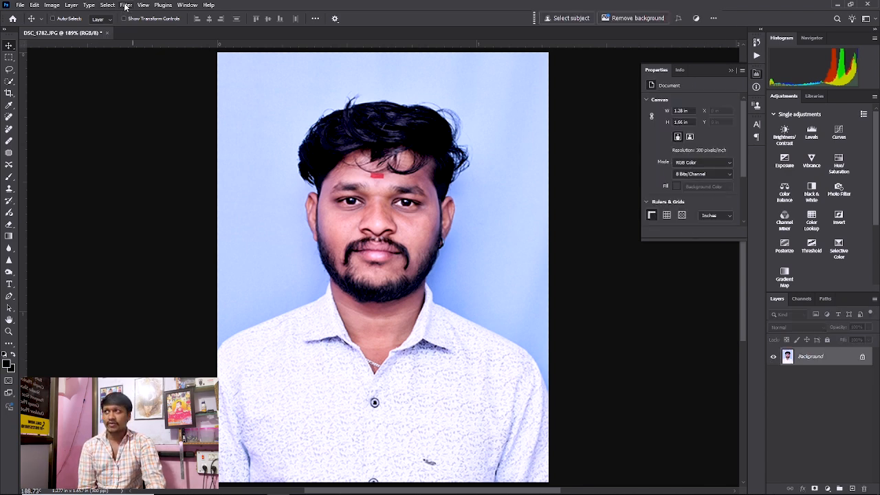
Step: Smooth the skin with the Photo-Toolbox SkinFiner filter, keeping smoothing amount 80, and check the face in the before/after view before applying
left_click(125, 6)
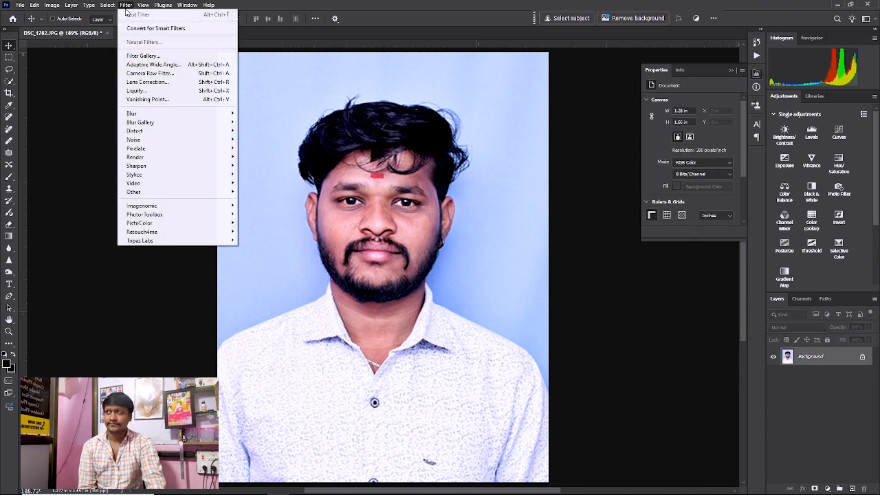
mouse_move(146, 220)
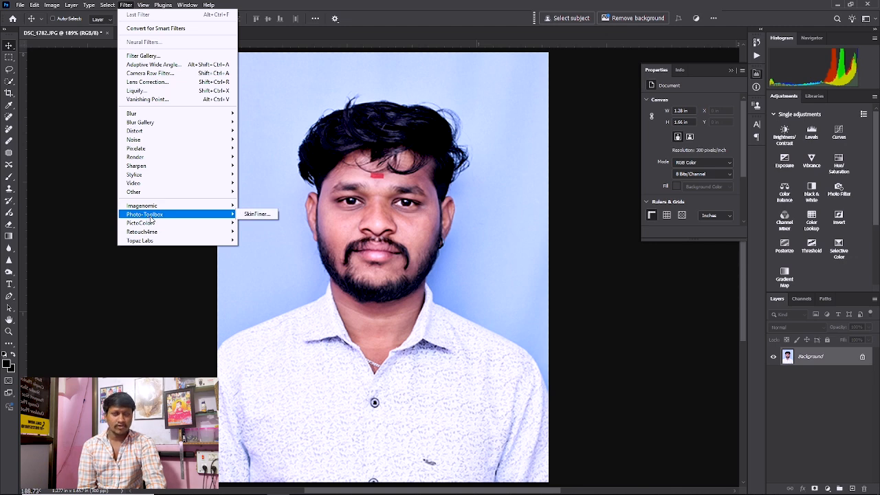
left_click(246, 214)
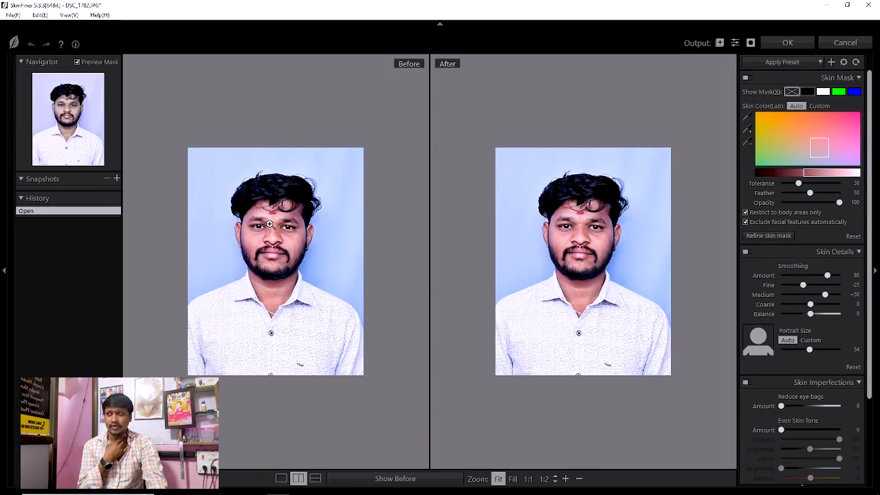
left_click(236, 231)
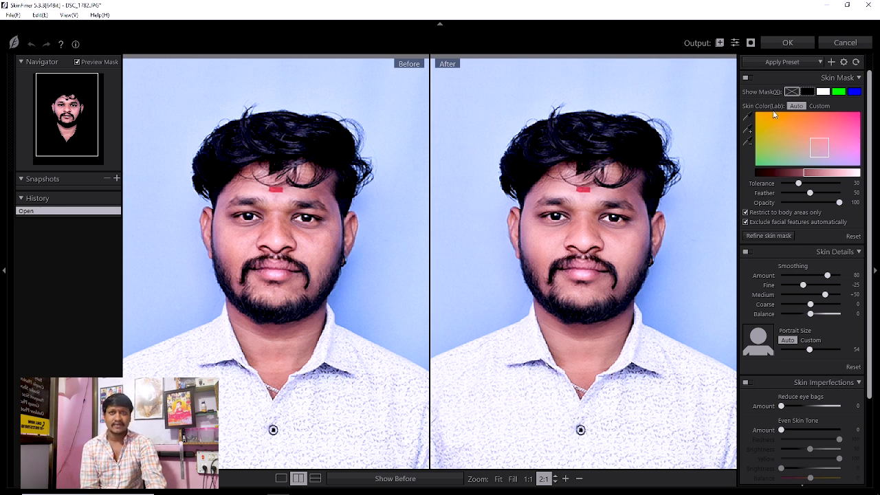
left_click(788, 44)
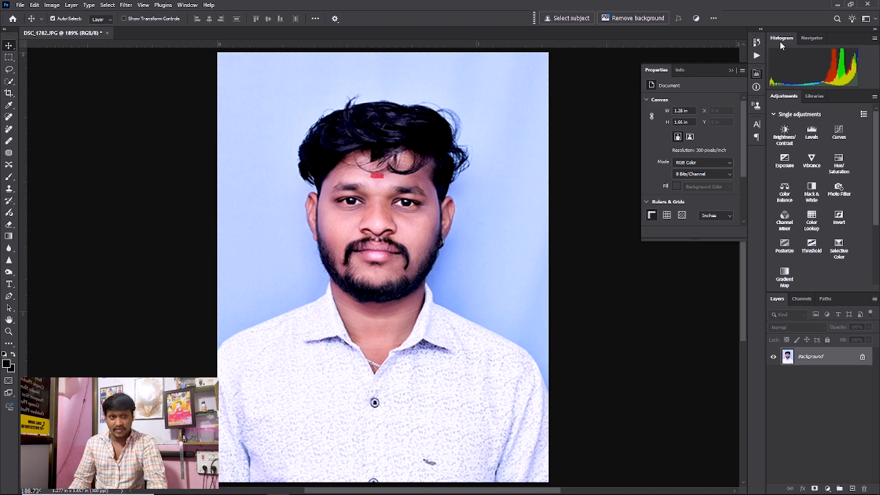
Step: Copy the whole retouched photo and paste it into a new 6 × 4 in landscape document at 300 ppi
key("ctrl+a")
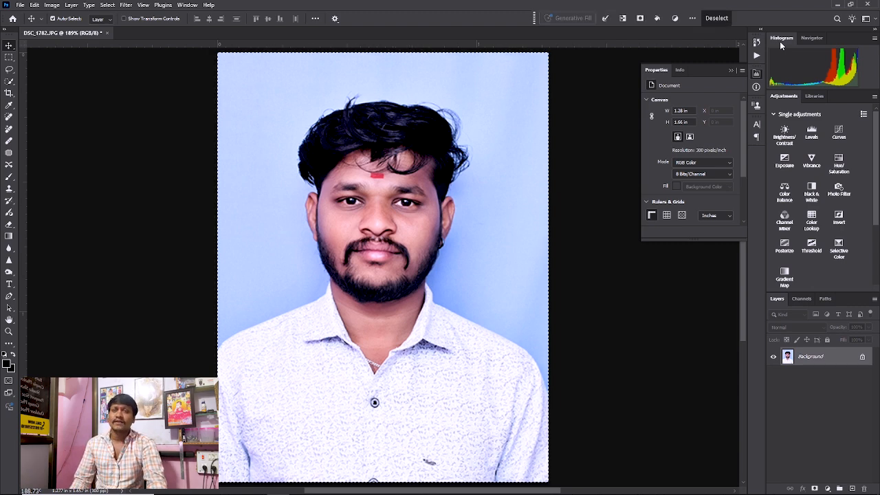
key("ctrl+n")
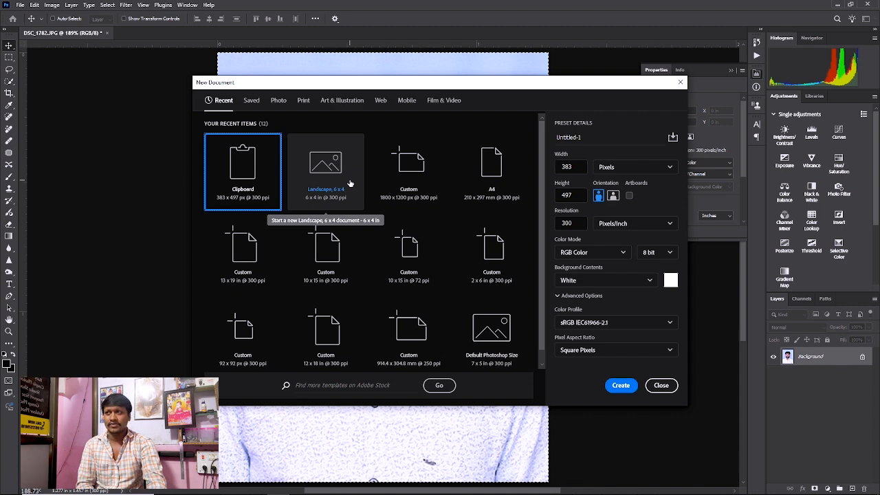
key("Return")
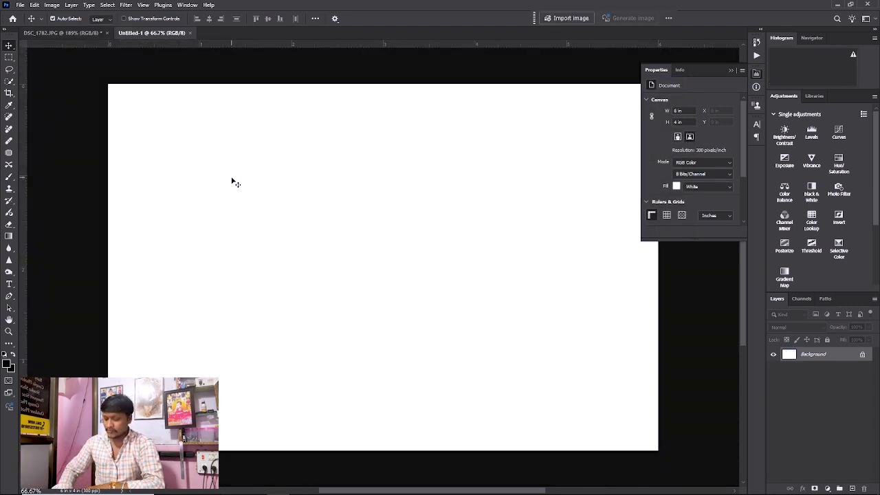
key("ctrl+v")
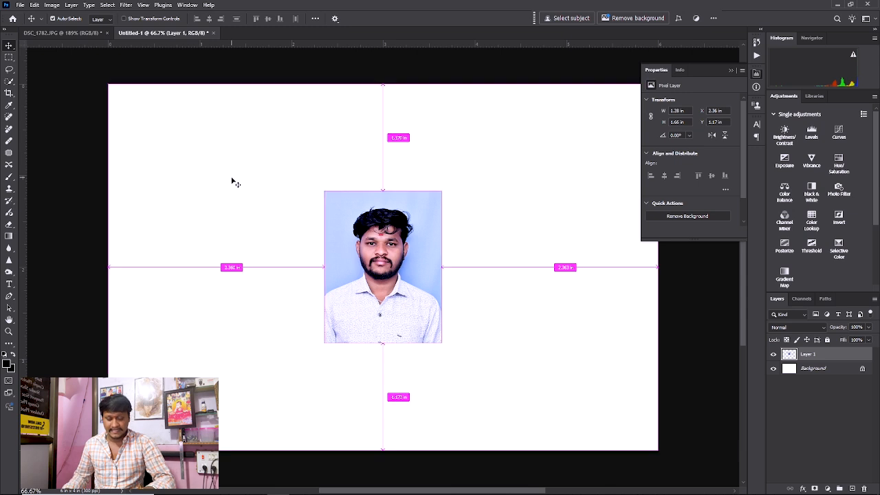
Step: Outline the pasted photo with a 3 px black stroke
key("alt+e")
key("s")
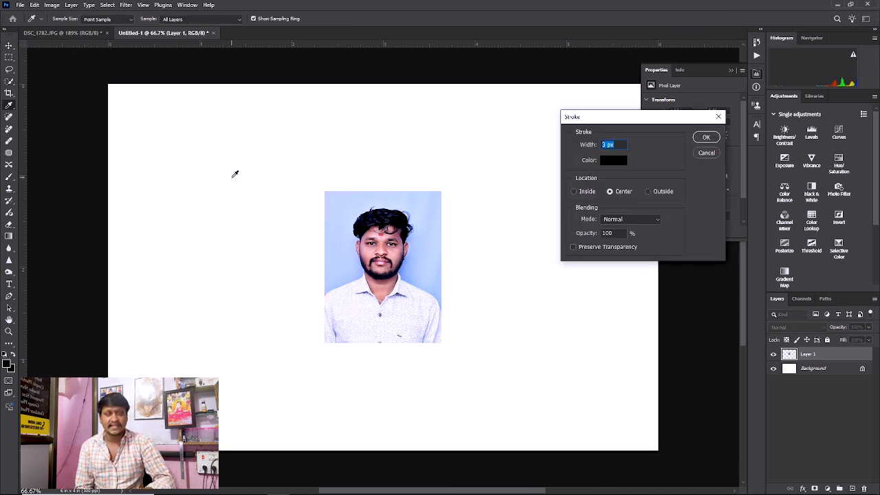
key("Escape")
key("v")
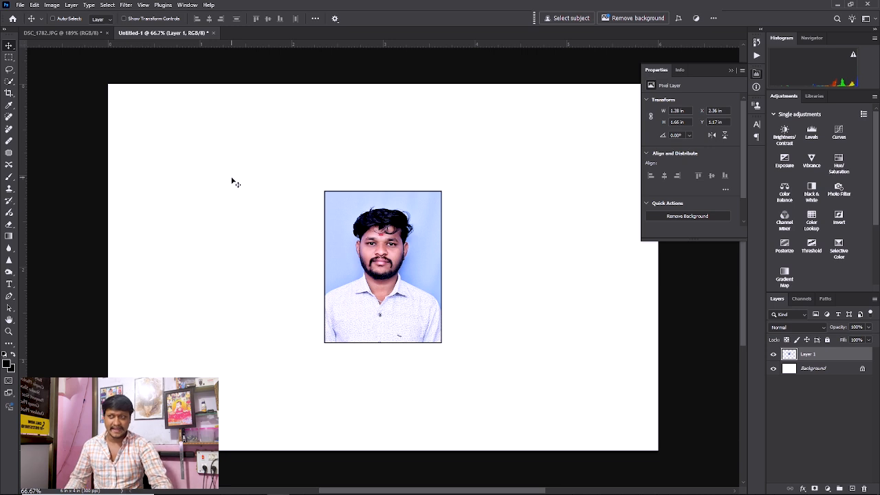
Step: Place the photo in the sheet's upper-left corner, duplicate it into an evenly spaced row of four, and merge the copies into one layer
left_click_drag(378, 241, 177, 151)
left_click_drag(210, 177, 312, 172)
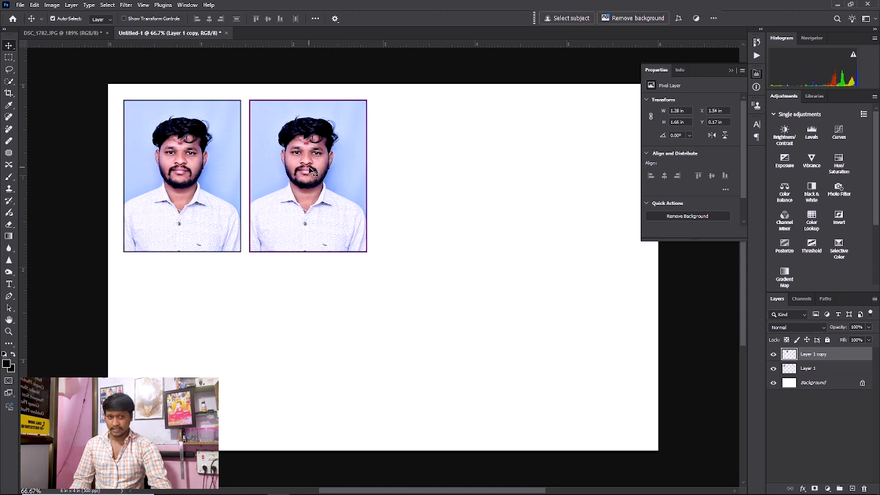
key("ctrl+e")
left_click_drag(394, 161, 434, 173)
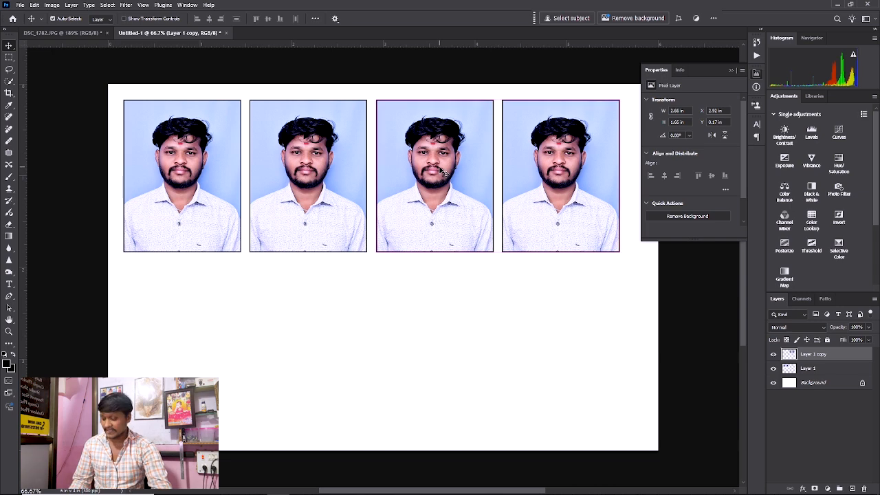
key("ctrl+e")
Step: Duplicate the row of four photos directly below, merge both rows into one layer, and centre the block on the sheet
left_click_drag(435, 230, 434, 392)
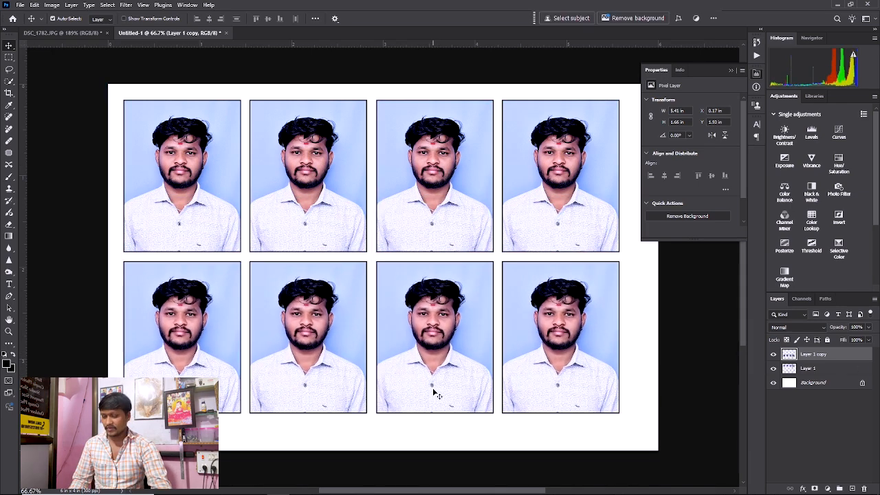
key("ctrl+e")
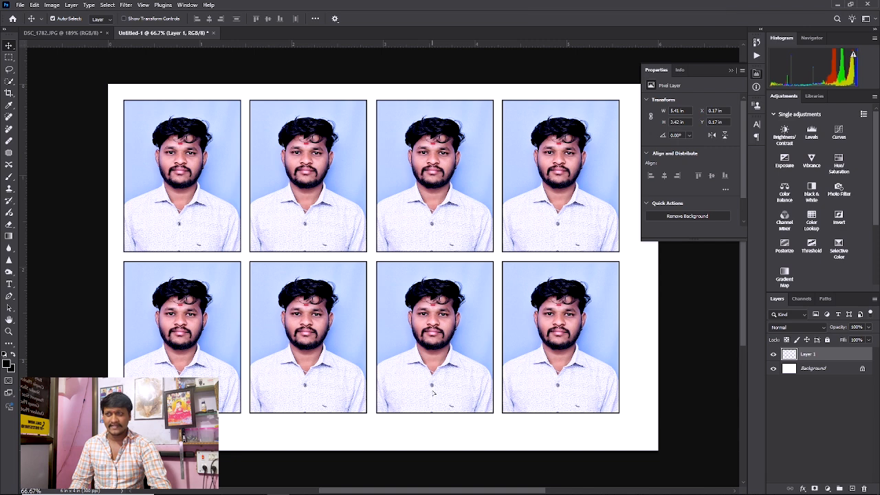
left_click_drag(434, 382, 444, 379)
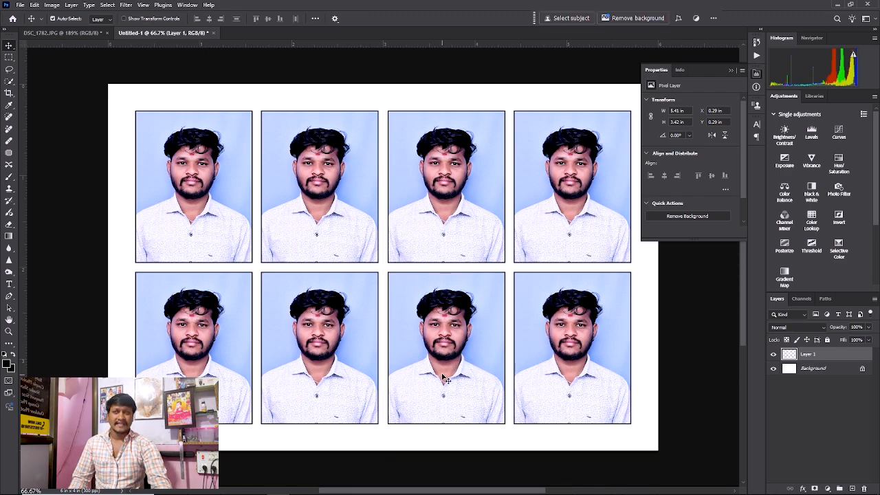